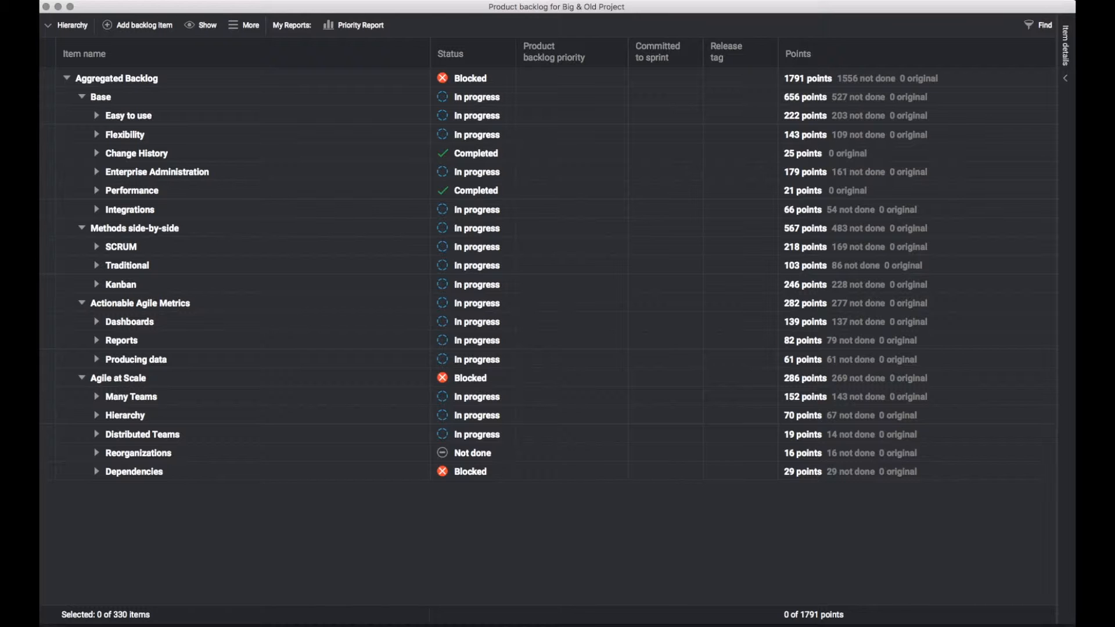
Step: Archive the completed Change History and Performance items under Base
click(136, 153)
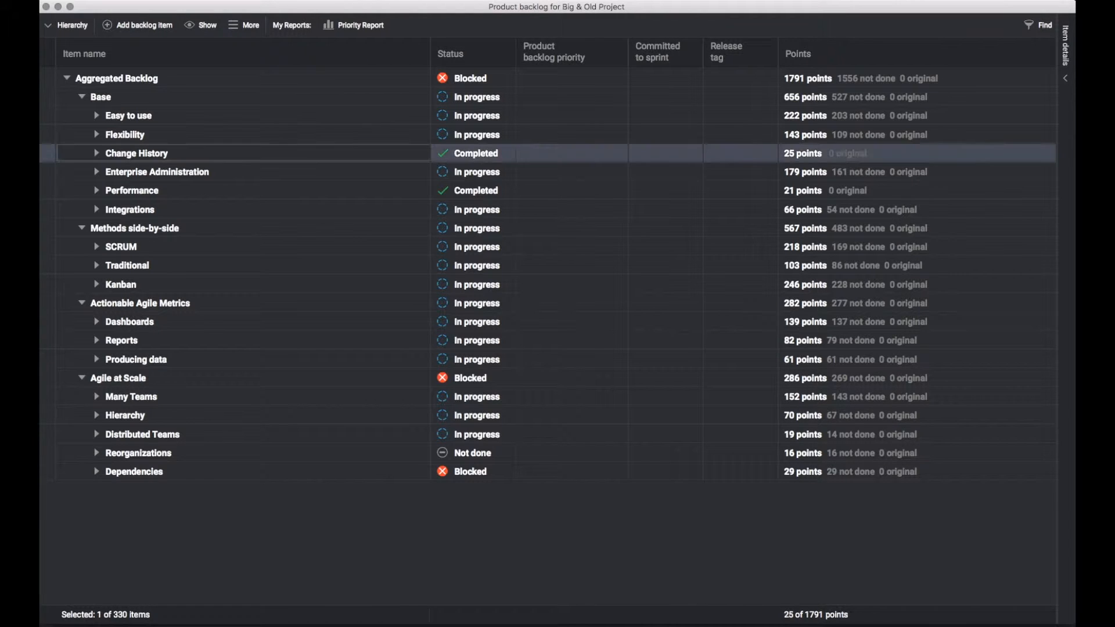
super+click(155, 191)
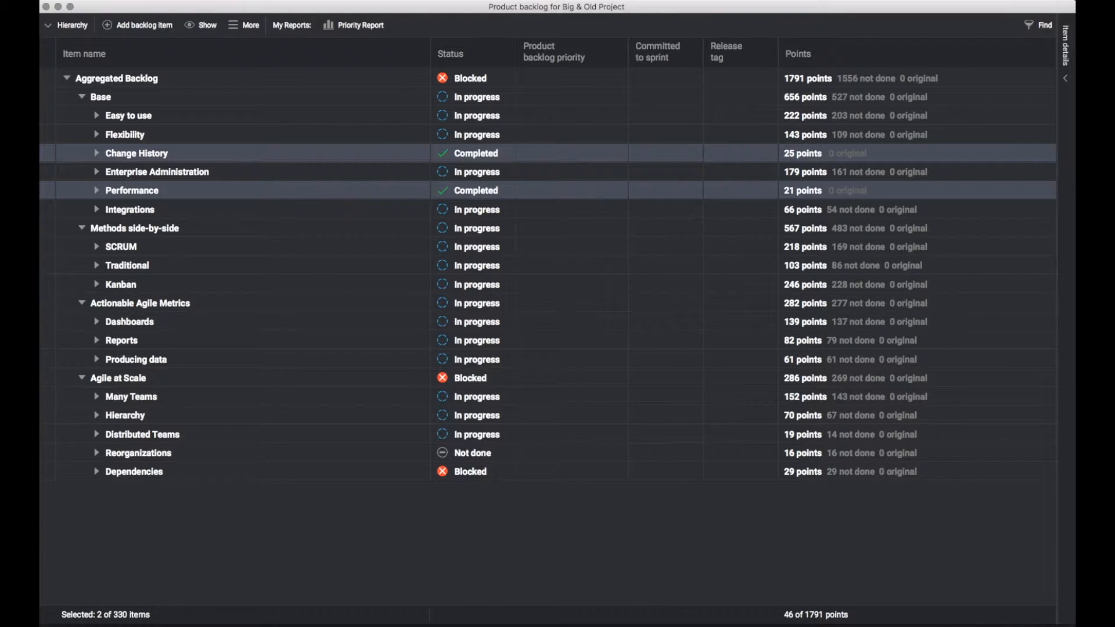
right_click(155, 191)
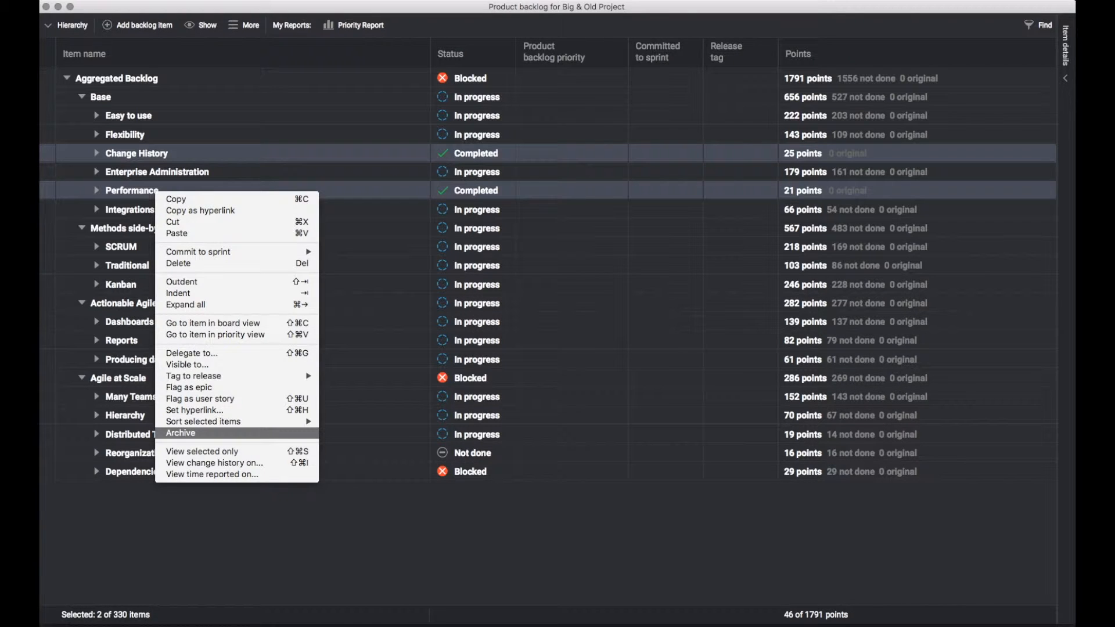
click(186, 433)
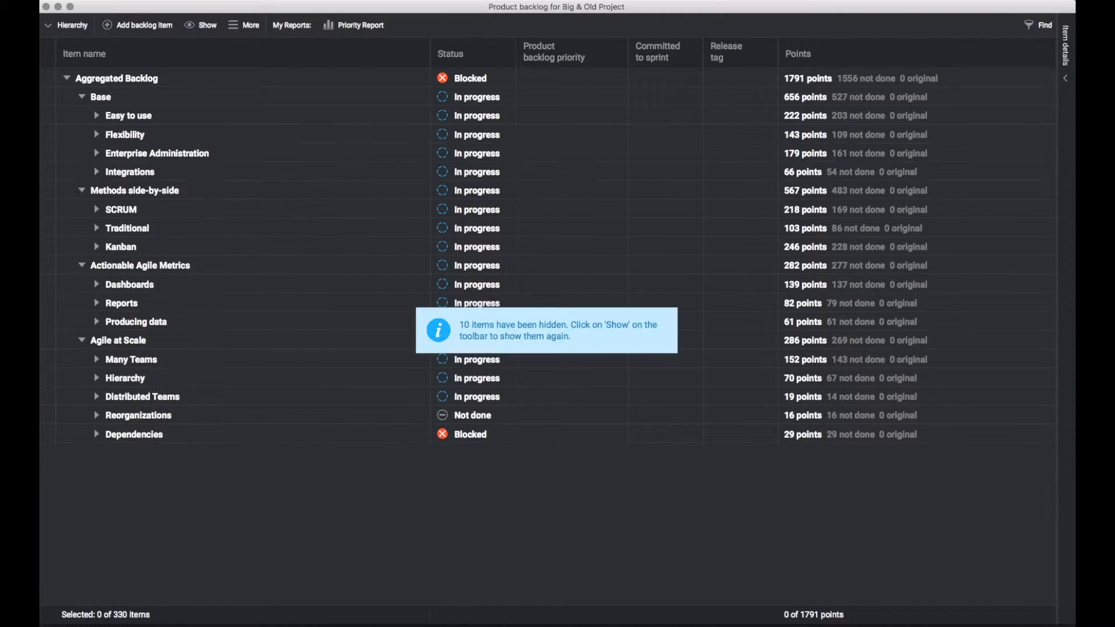
Step: Display the archived items in the backlog to check them, and hide them again
click(203, 25)
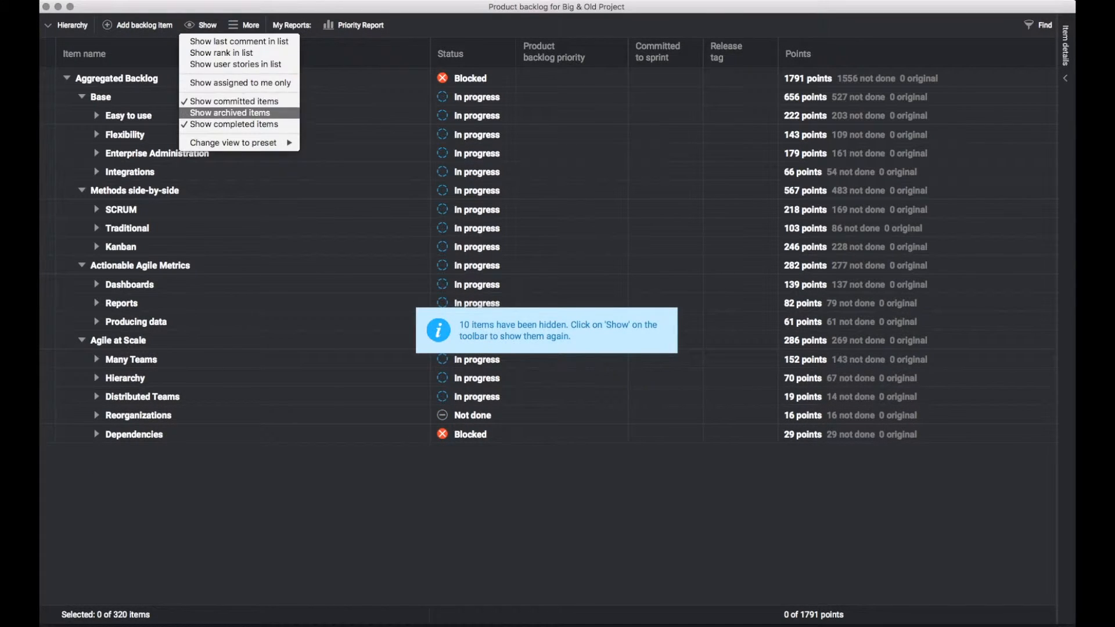
click(230, 112)
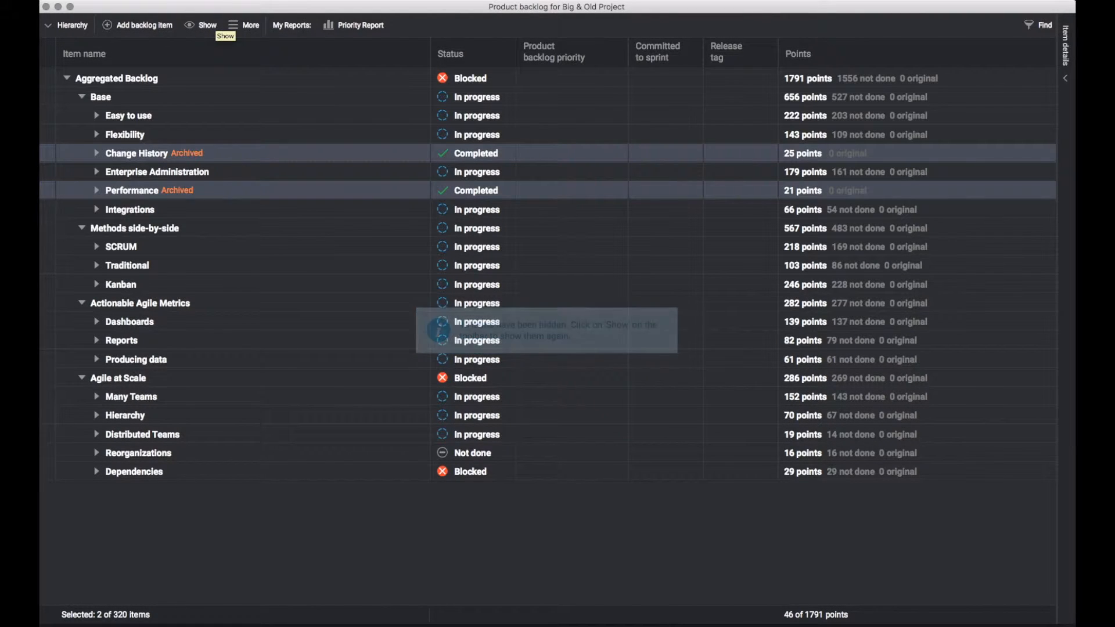
click(204, 25)
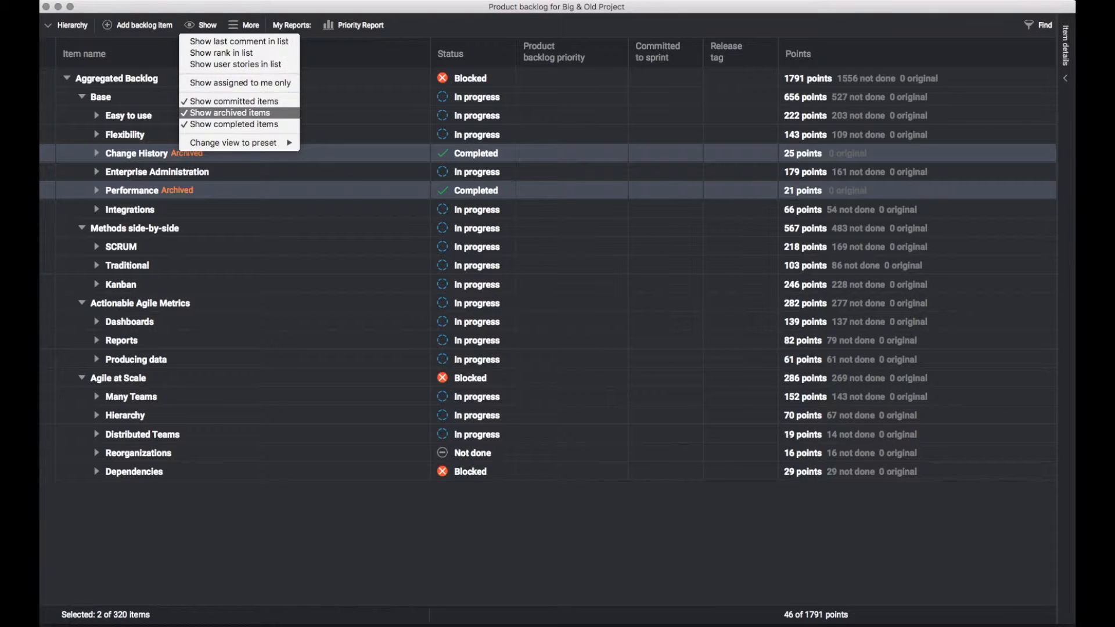
click(230, 113)
Step: Switch the backlog to the Priority view and filter it to Completed items
click(67, 25)
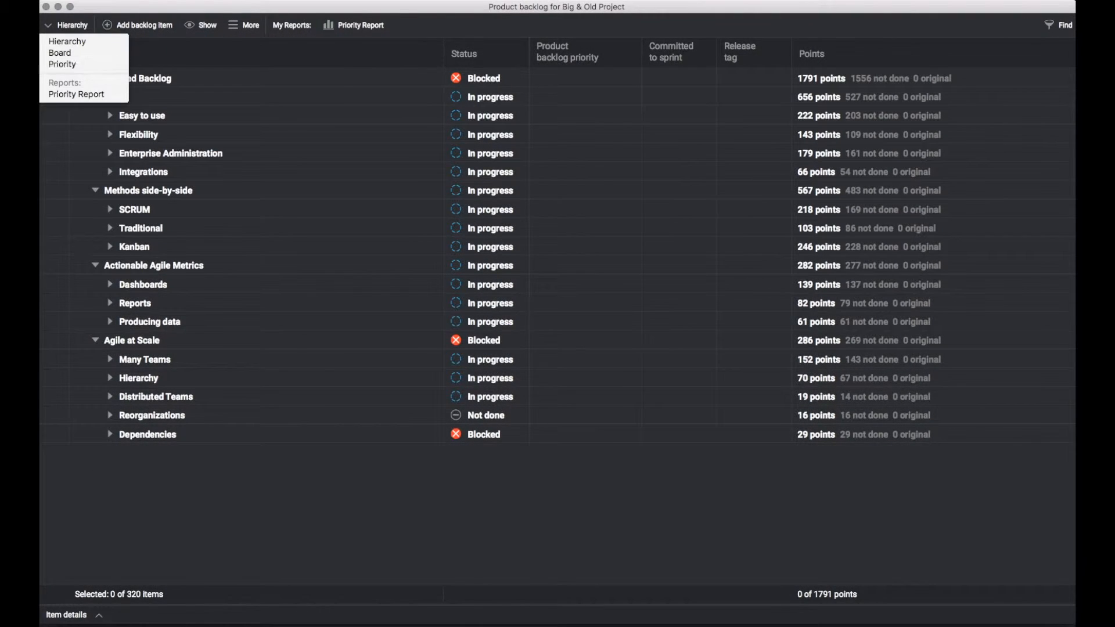
click(62, 64)
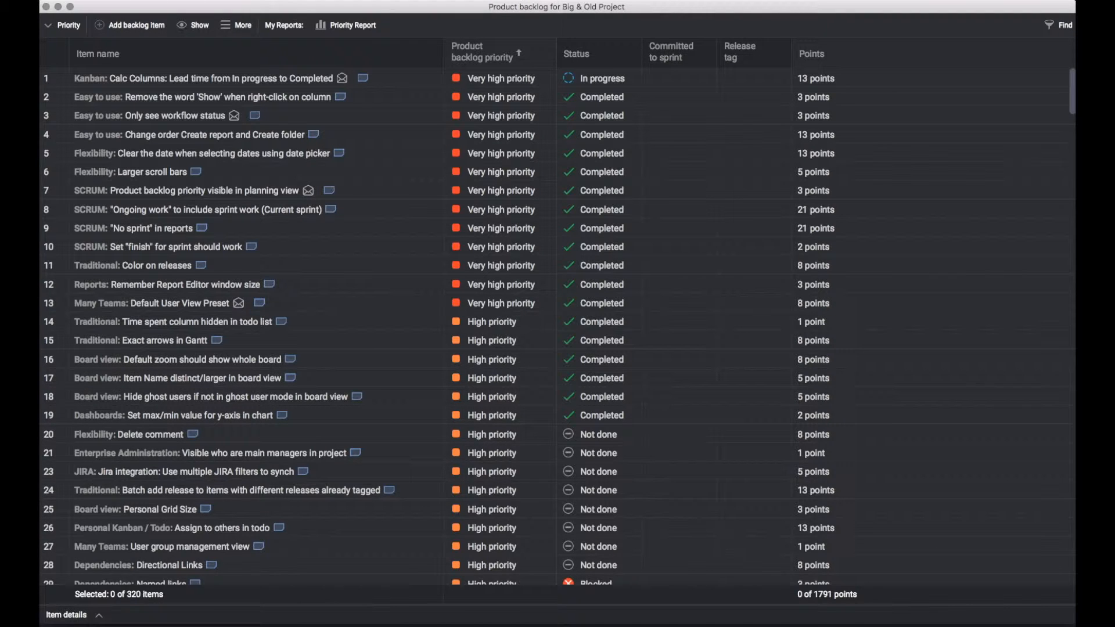
key(super+f)
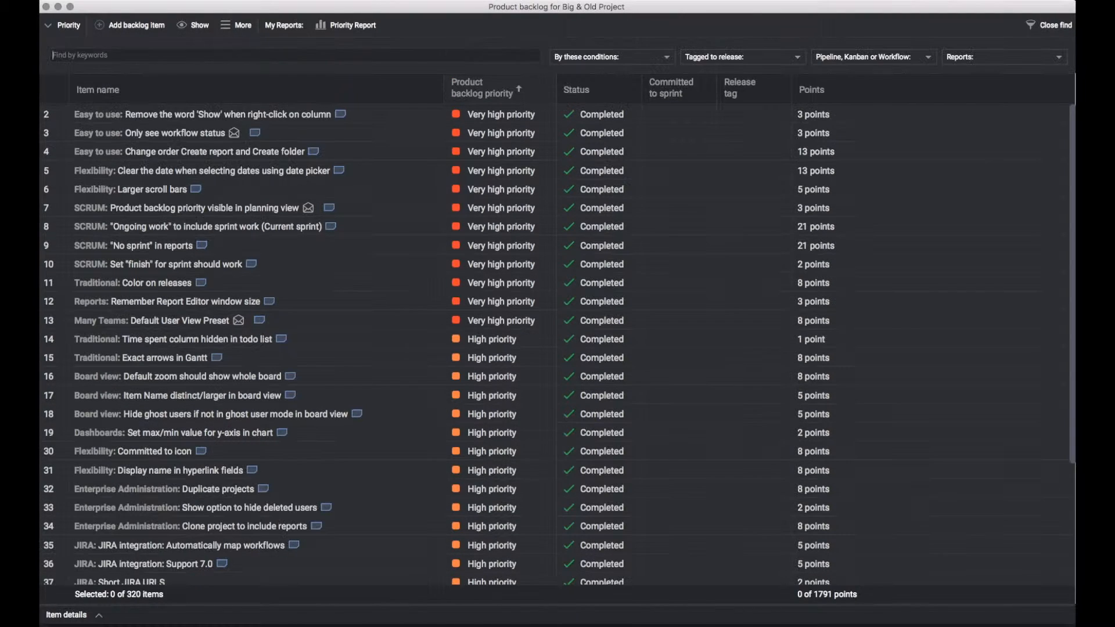
text(Com)
key(Down)
key(Down)
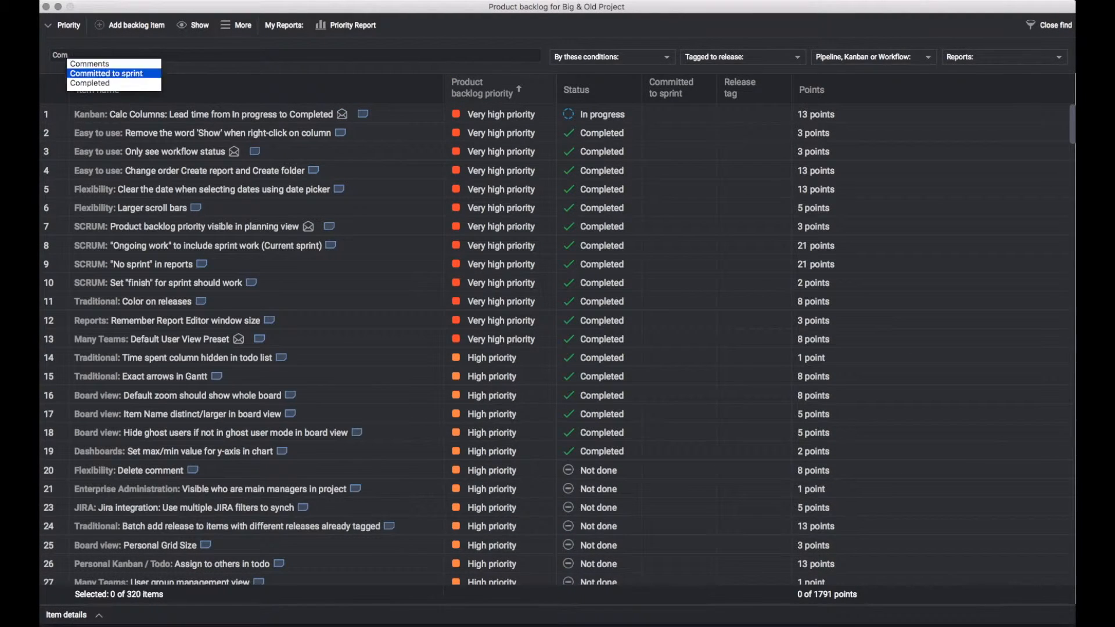
key(Return)
Step: Select all the filtered completed items and clear their product backlog priority with a batch edit
key(super+a)
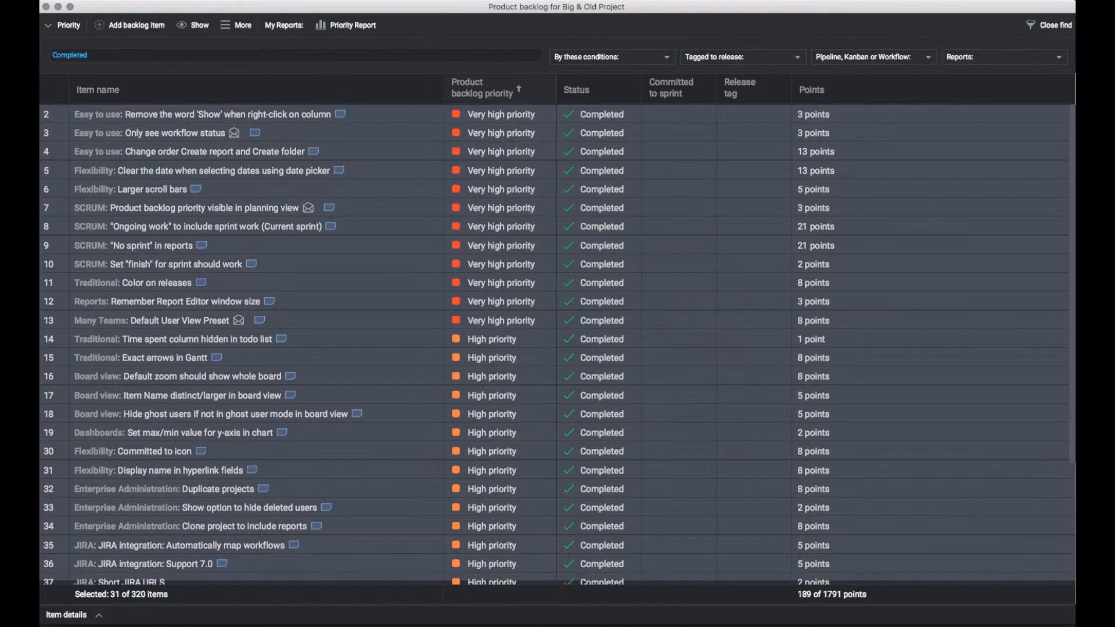
click(67, 615)
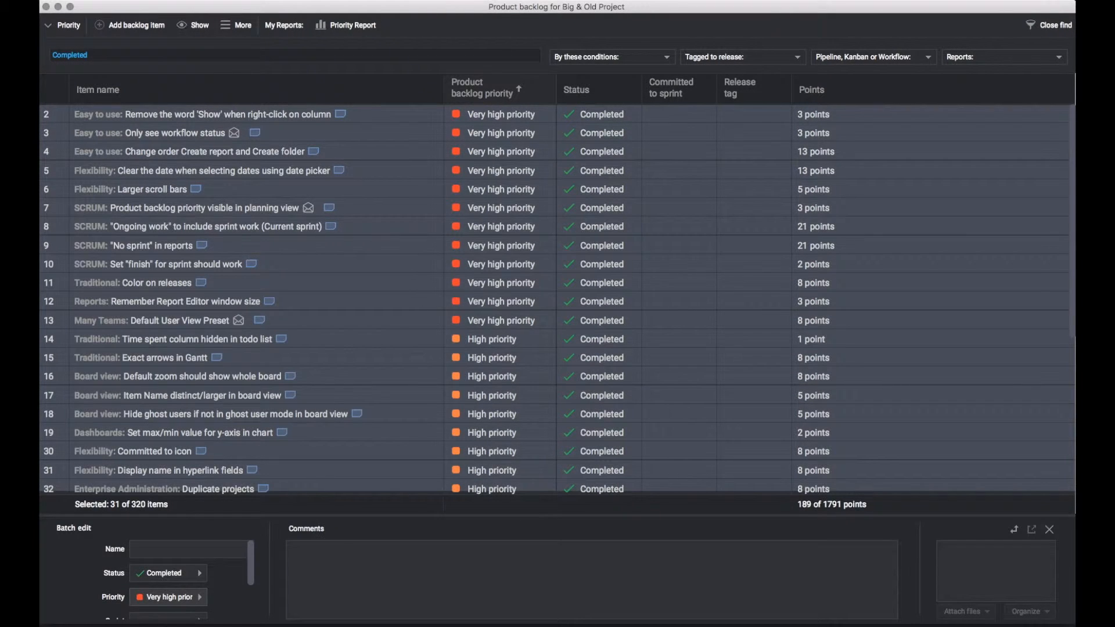
click(168, 597)
click(248, 445)
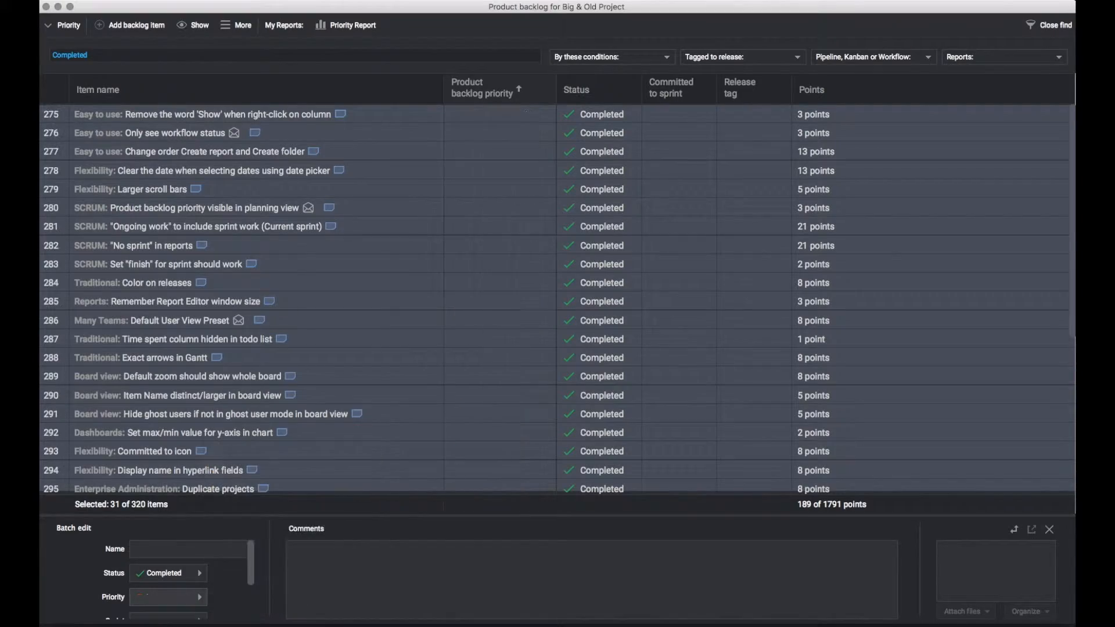
Step: Close the Completed filter and review the highest-priority items in the full priority list
click(256, 321)
key(ctrl+f)
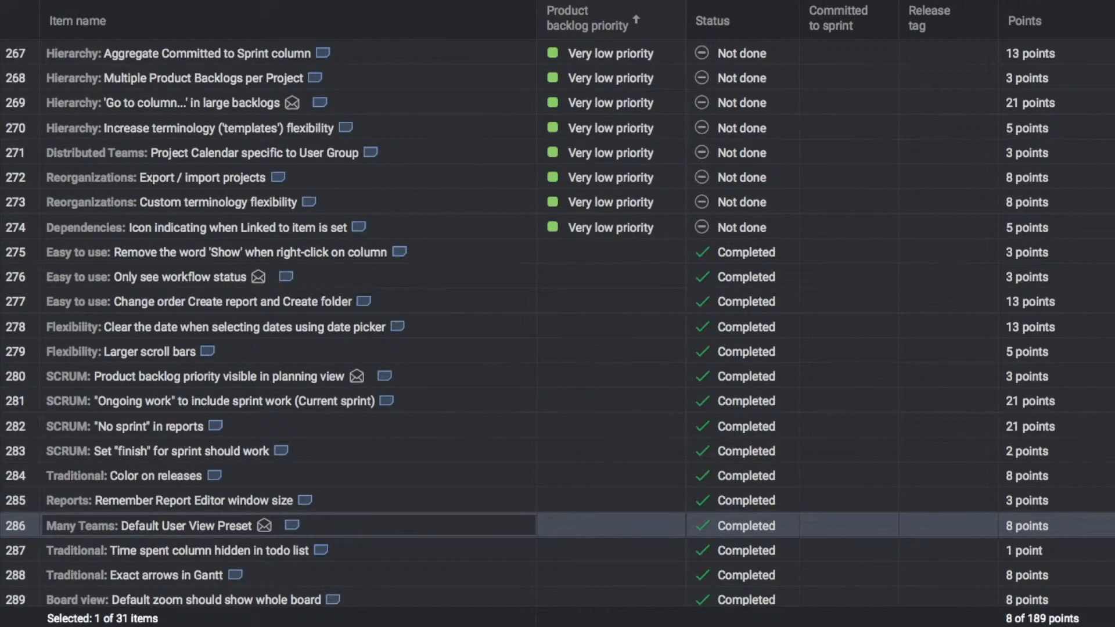
scroll(558, 323, up, 20)
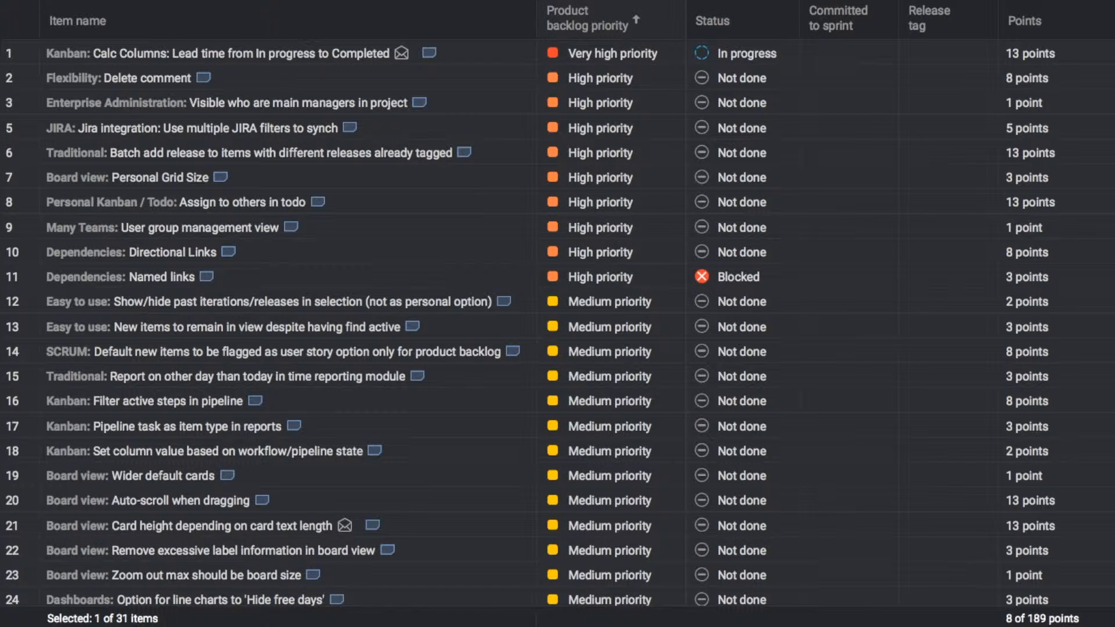
click(255, 78)
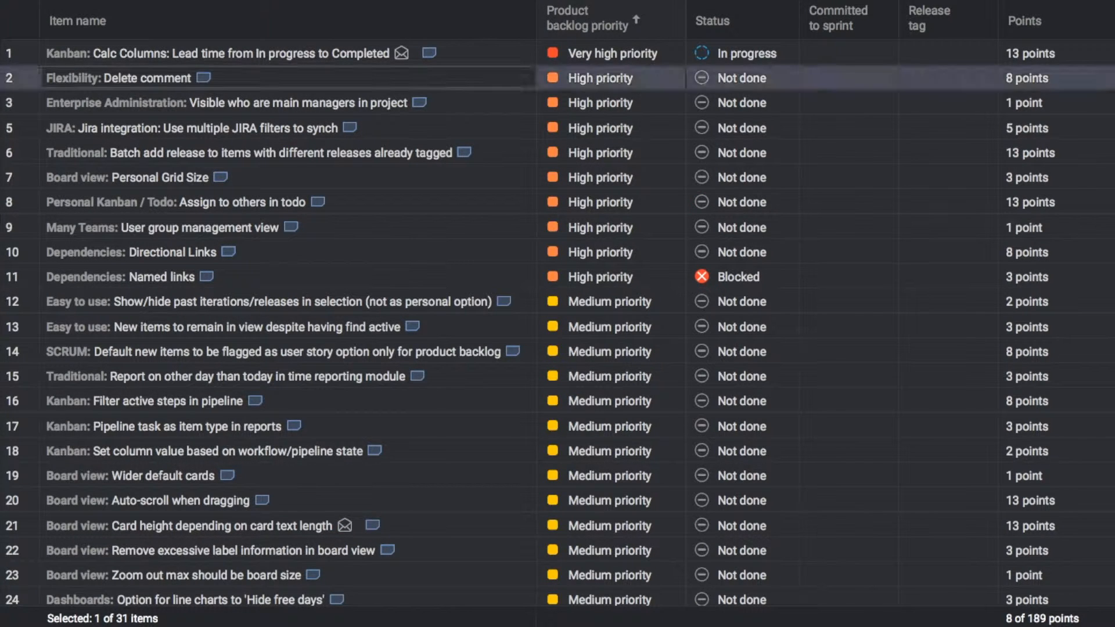
click(255, 53)
key(ctrl+c)
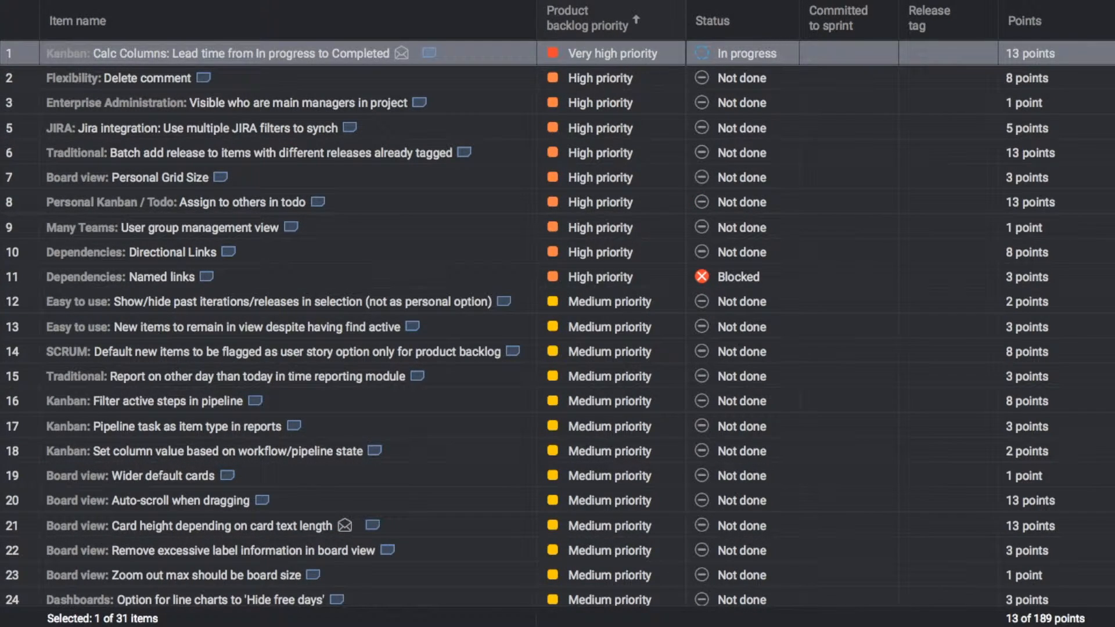
click(256, 78)
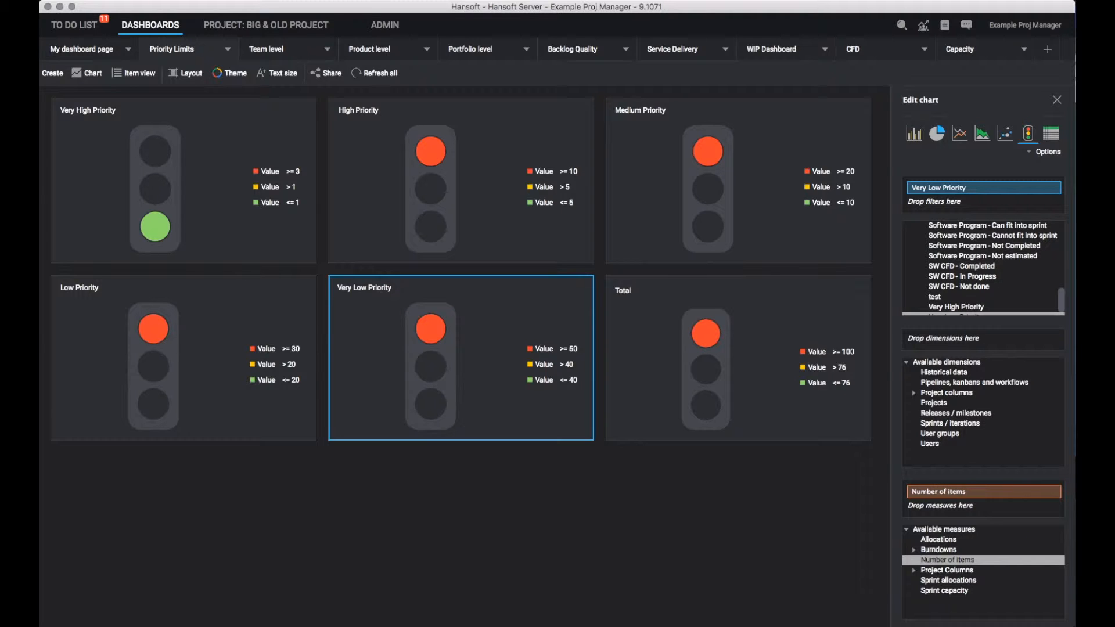
Step: Inspect the report criteria behind the Very High Priority traffic light chart and close the report editor
click(155, 227)
click(953, 188)
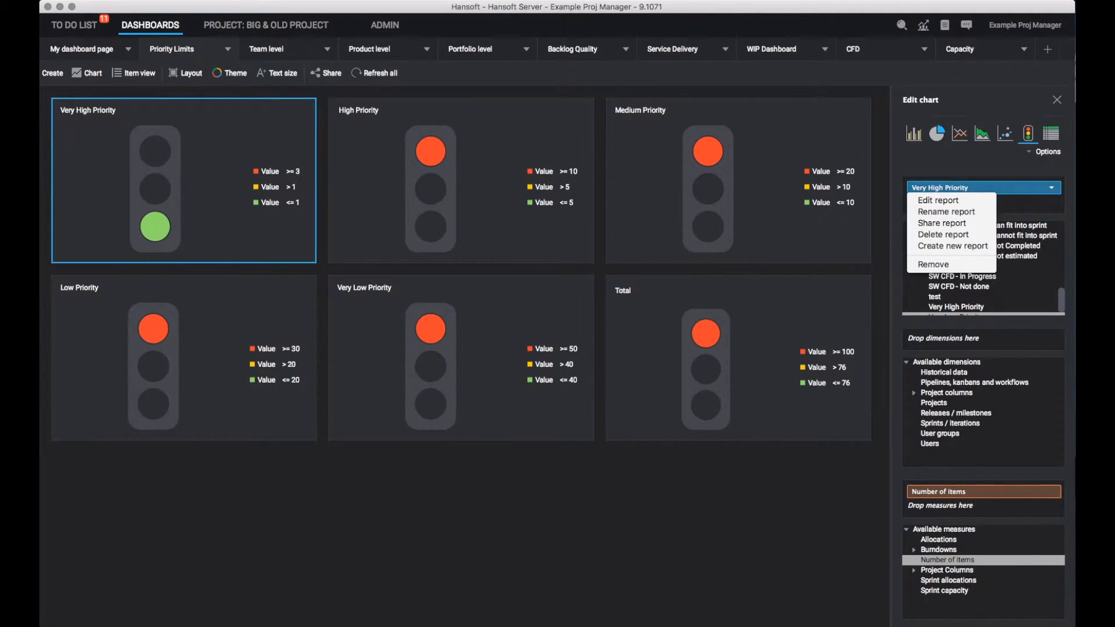
click(938, 200)
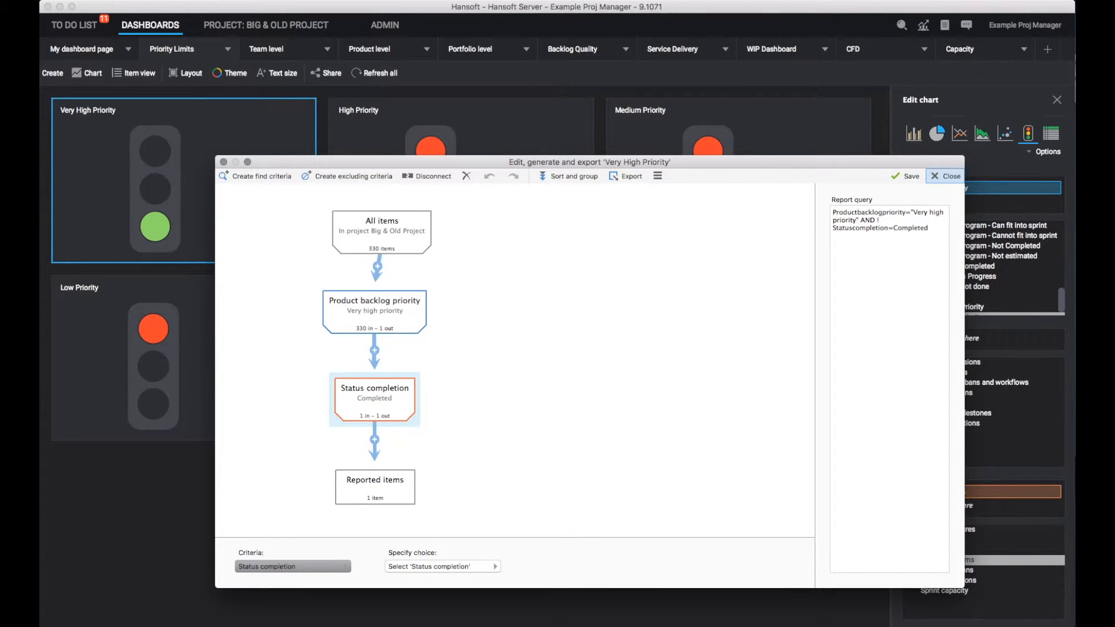
click(947, 176)
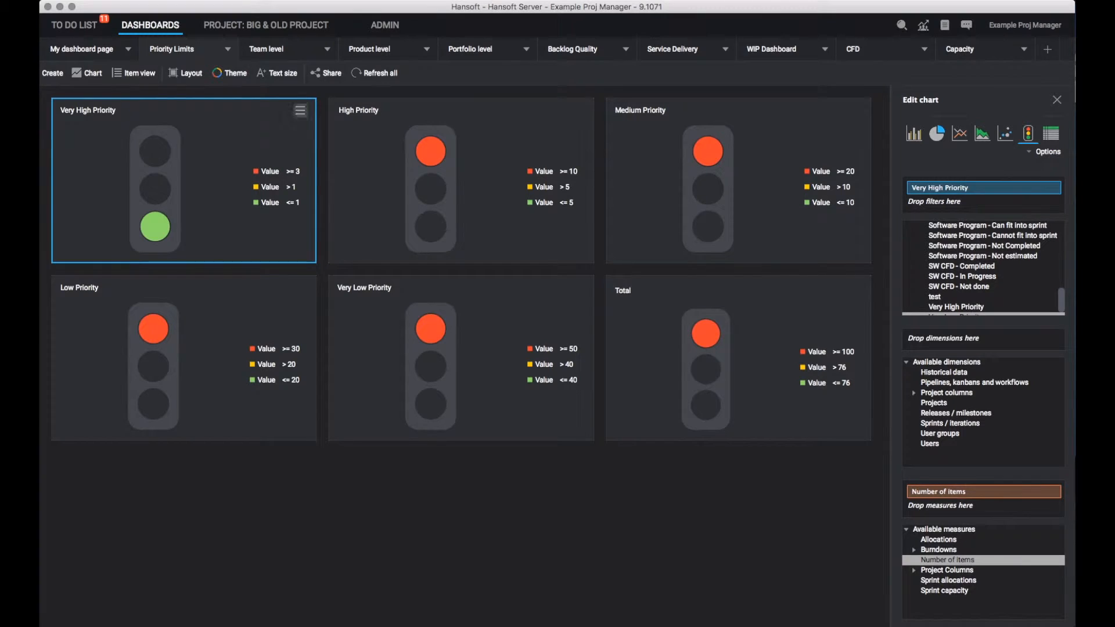
Step: Check the traffic light color bounds of the Very High Priority chart
click(301, 110)
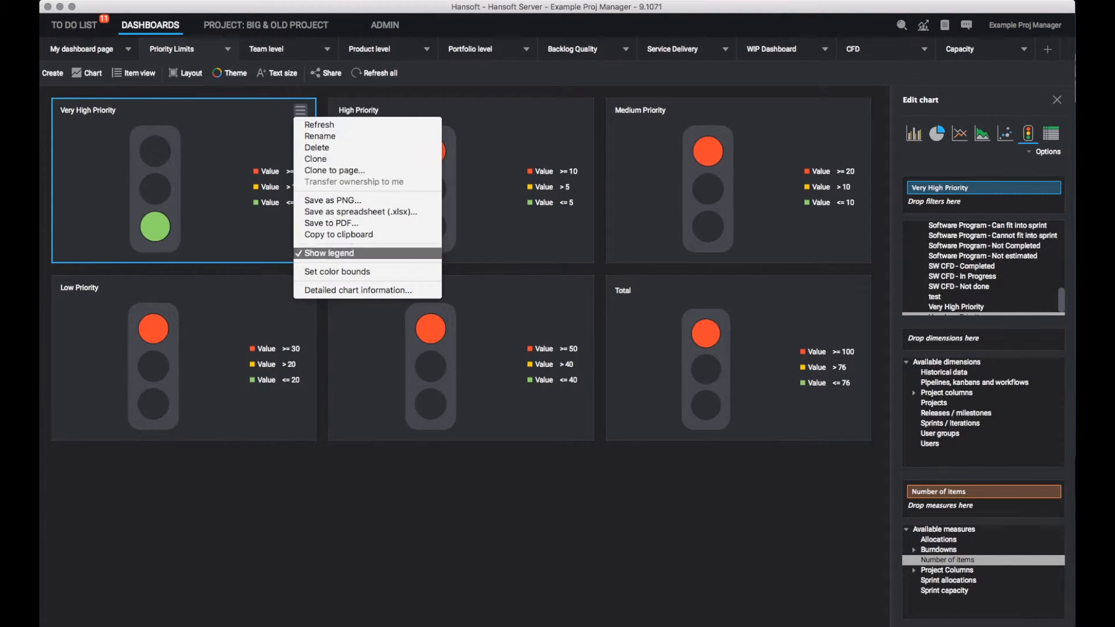
click(337, 272)
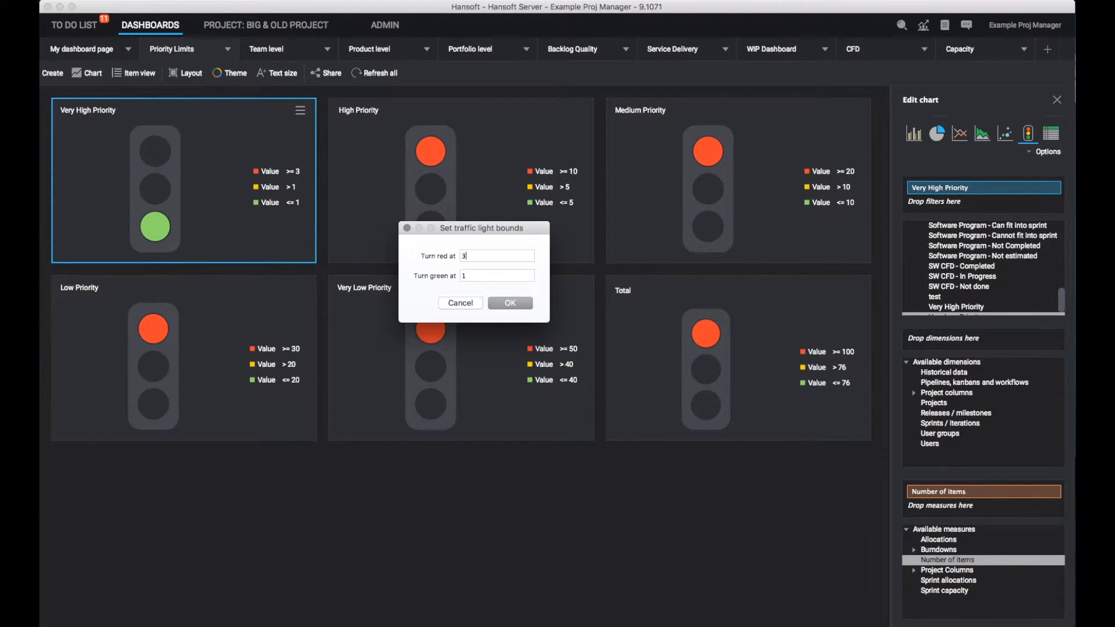
key(Return)
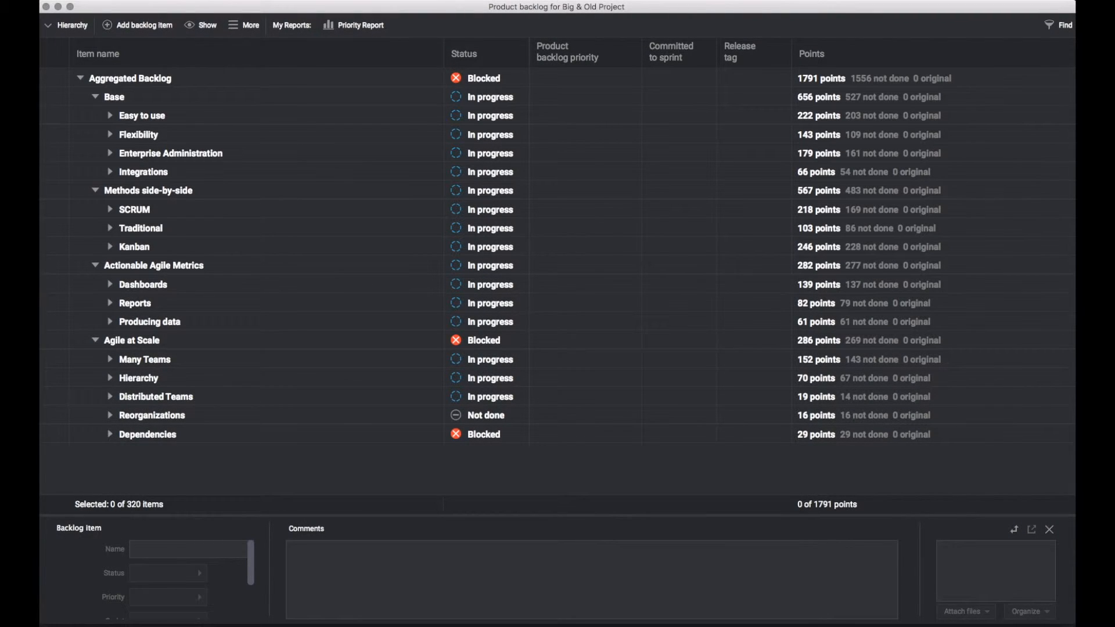
Step: Switch the product backlog to the Priority view and select the item 'Click here to add sprint' in empty planning view
click(72, 25)
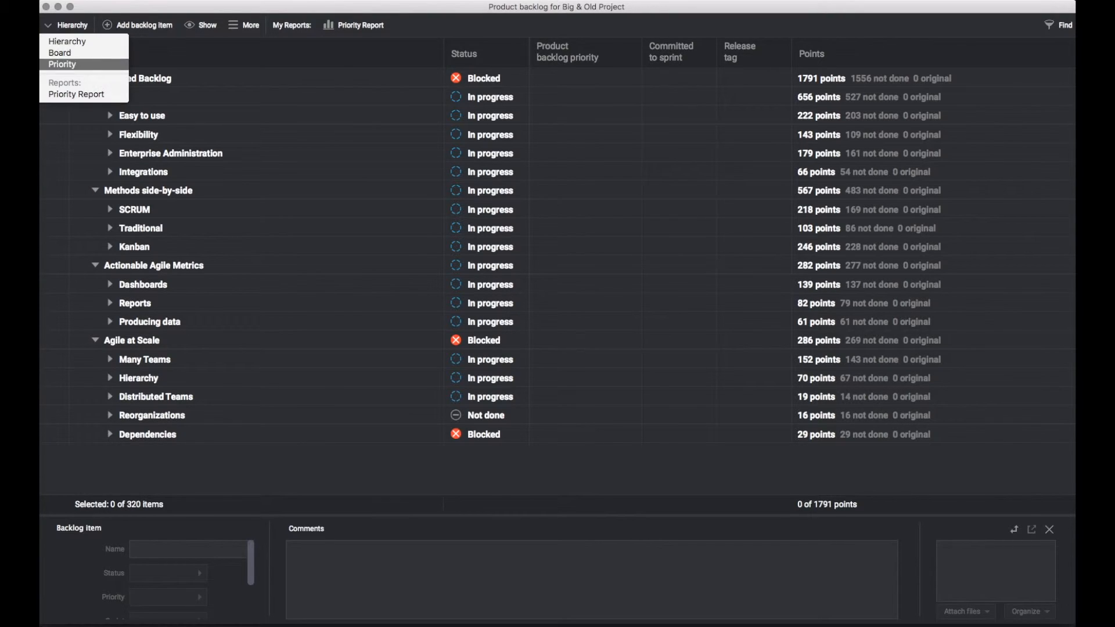
click(64, 65)
scroll(558, 281, down, 5)
scroll(558, 281, down, 20)
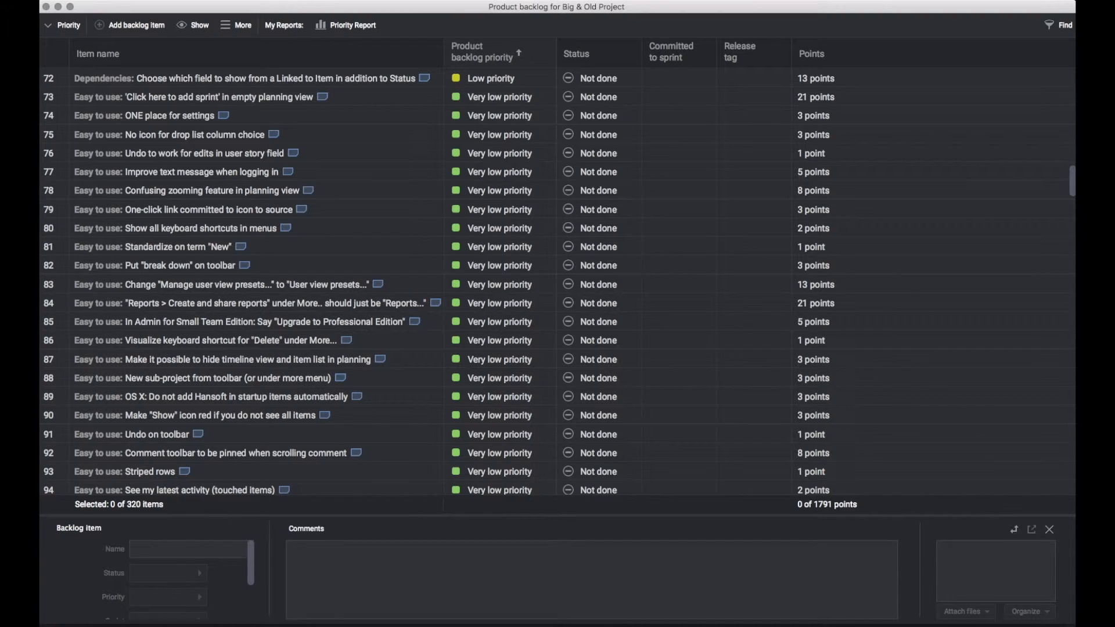
click(232, 116)
key(Up)
Step: Look through the very low priority items and go back to the top-priority items
scroll(558, 281, down, 15)
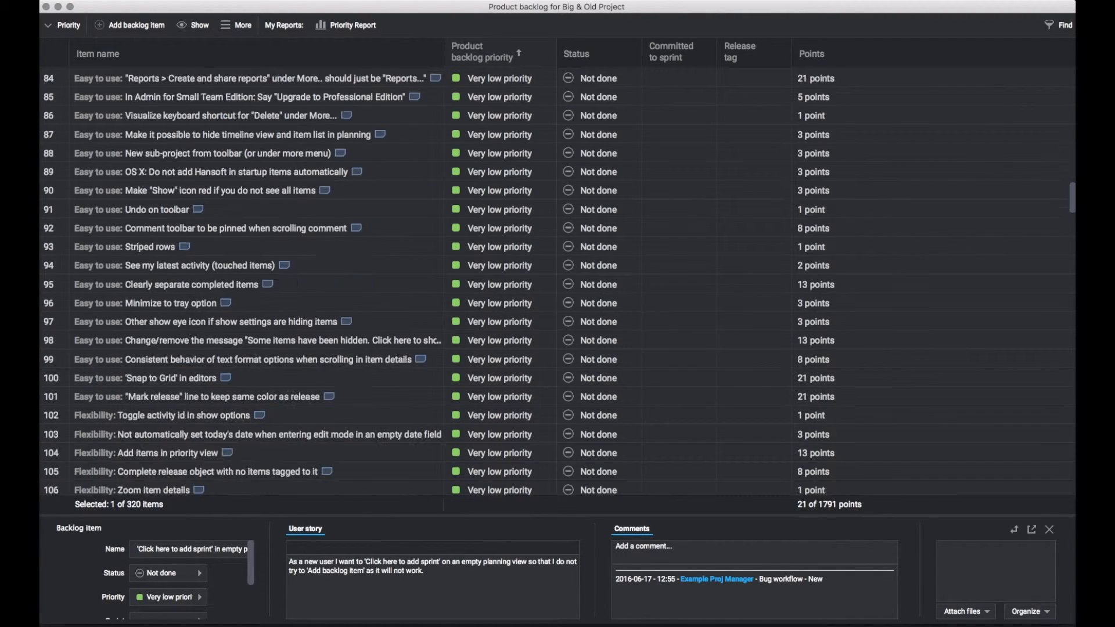
scroll(557, 281, down, 12)
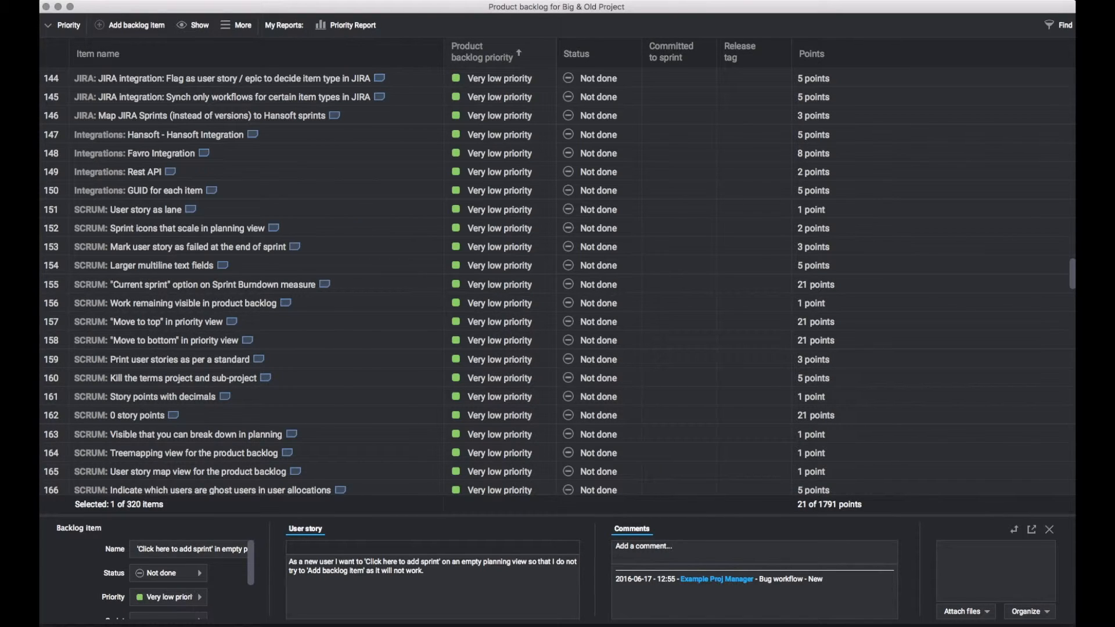
scroll(558, 281, up, 20)
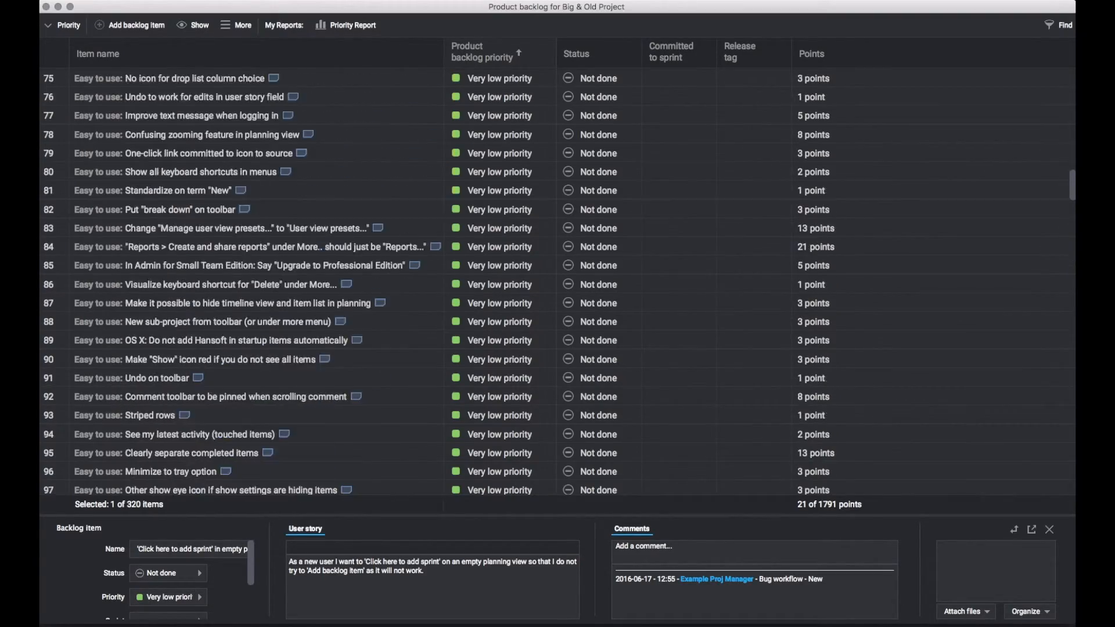
scroll(558, 281, up, 20)
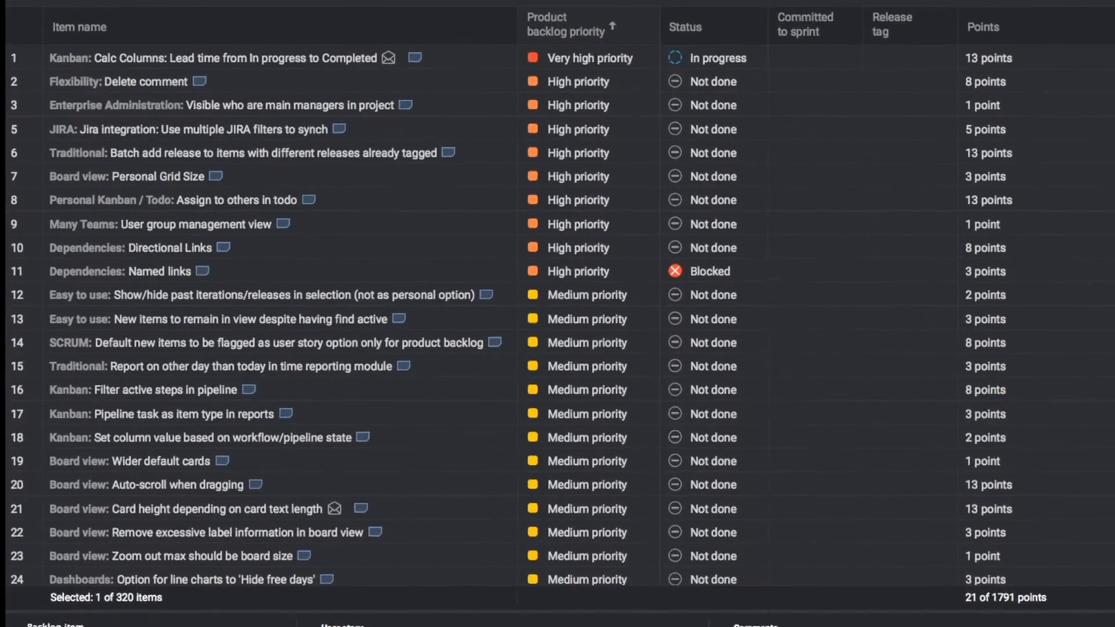
click(232, 79)
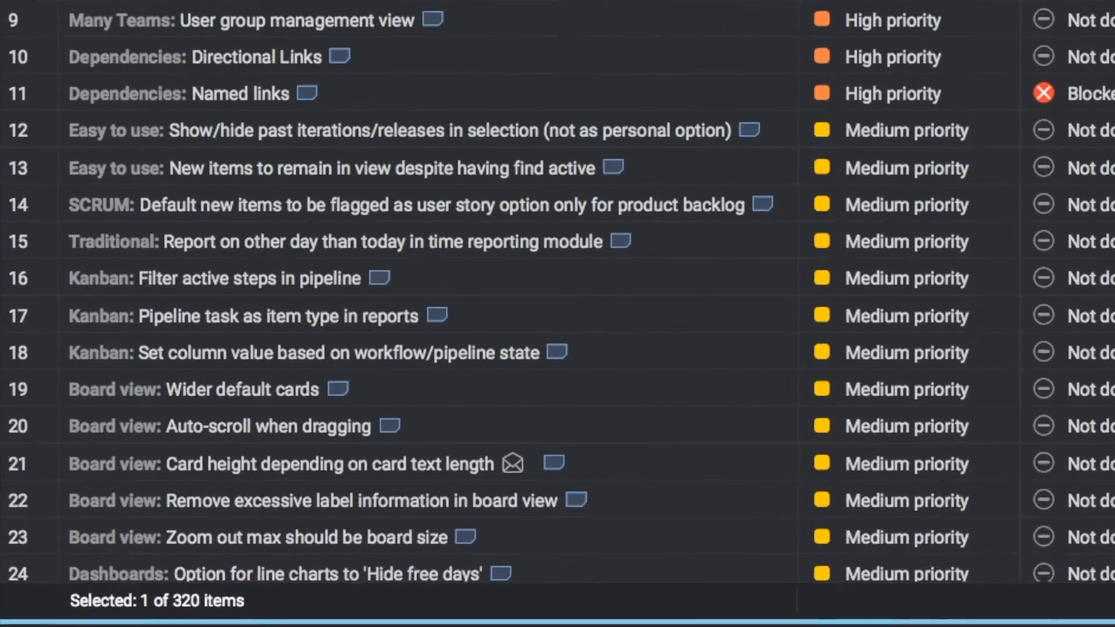
drag(558, 621, 558, 57)
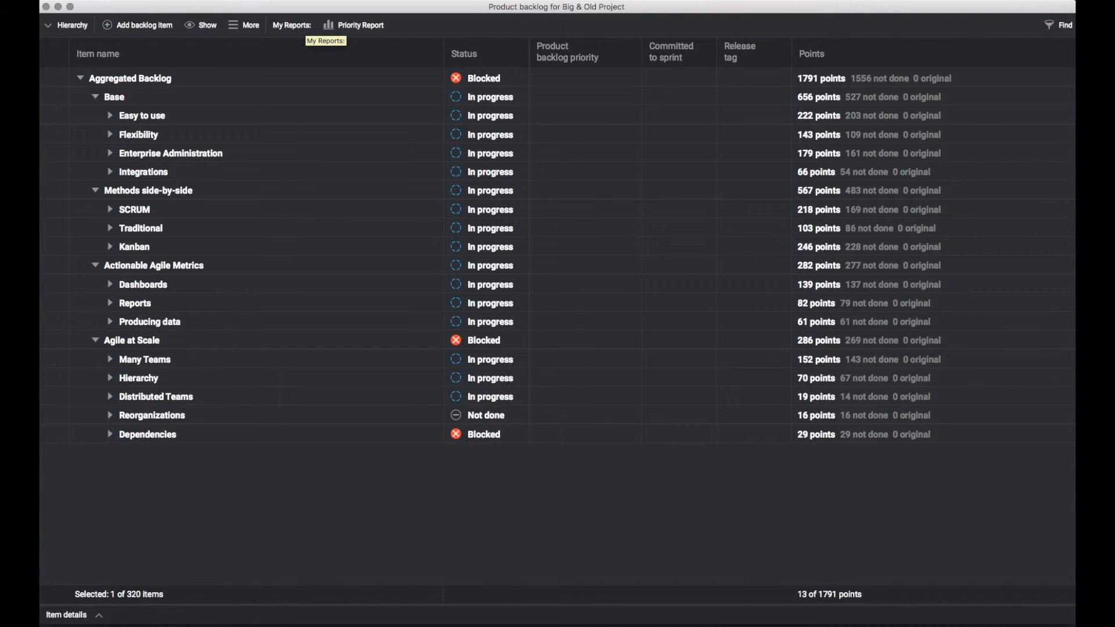
Step: View the backlog grouped by priority in the Priority Report and return to the Hierarchy view
click(353, 25)
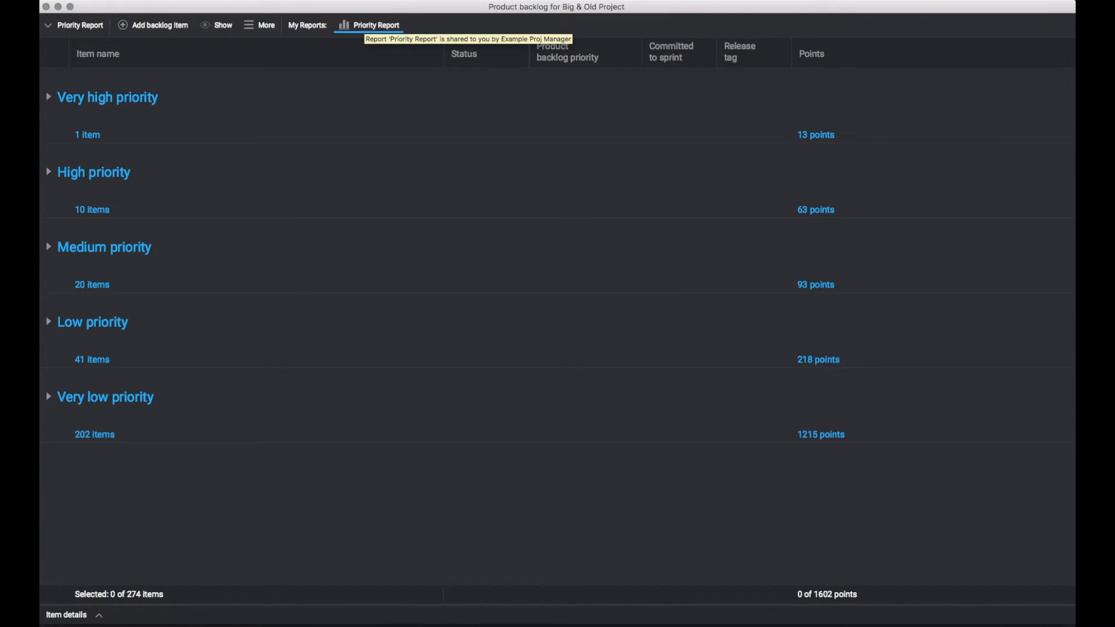
click(370, 25)
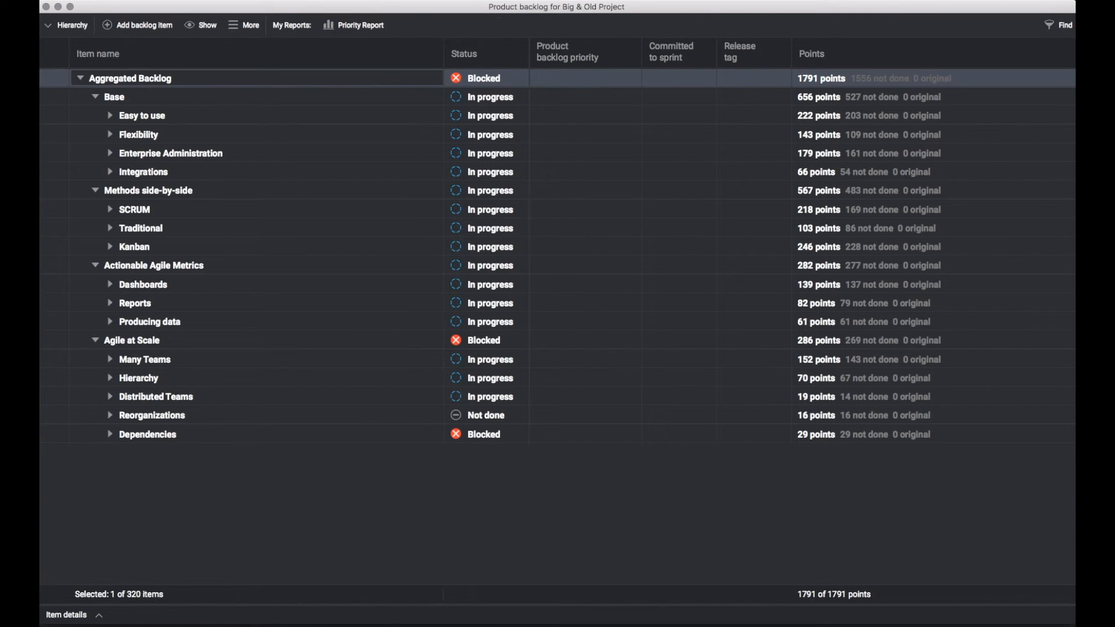
Step: Create a new user view preset named Sprint Planning
click(244, 25)
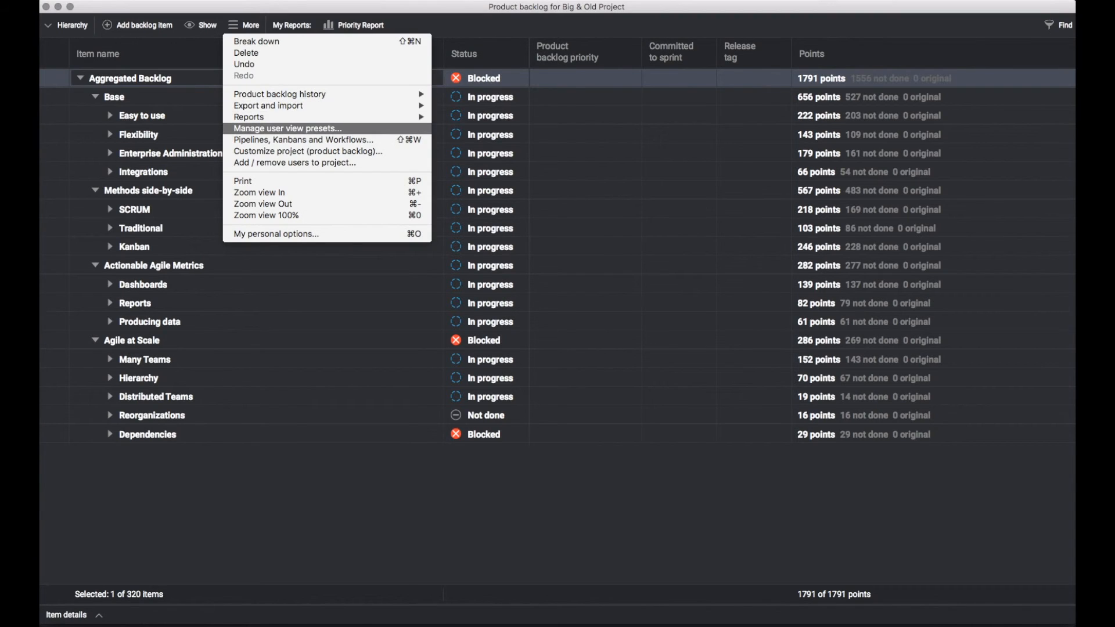
click(288, 128)
click(399, 256)
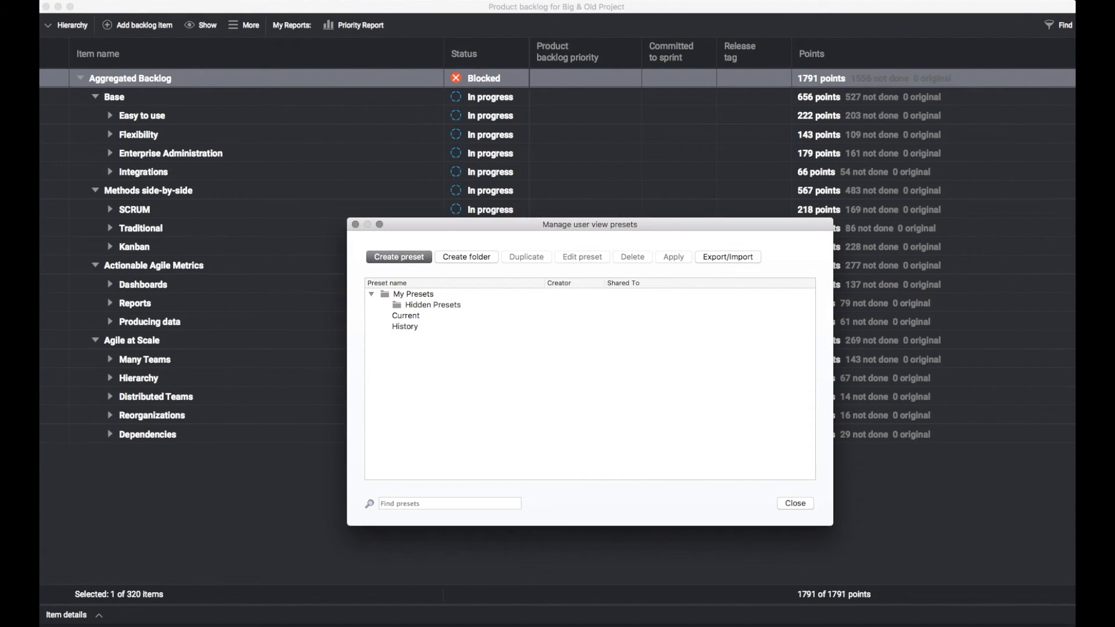
text(Sprint Planning)
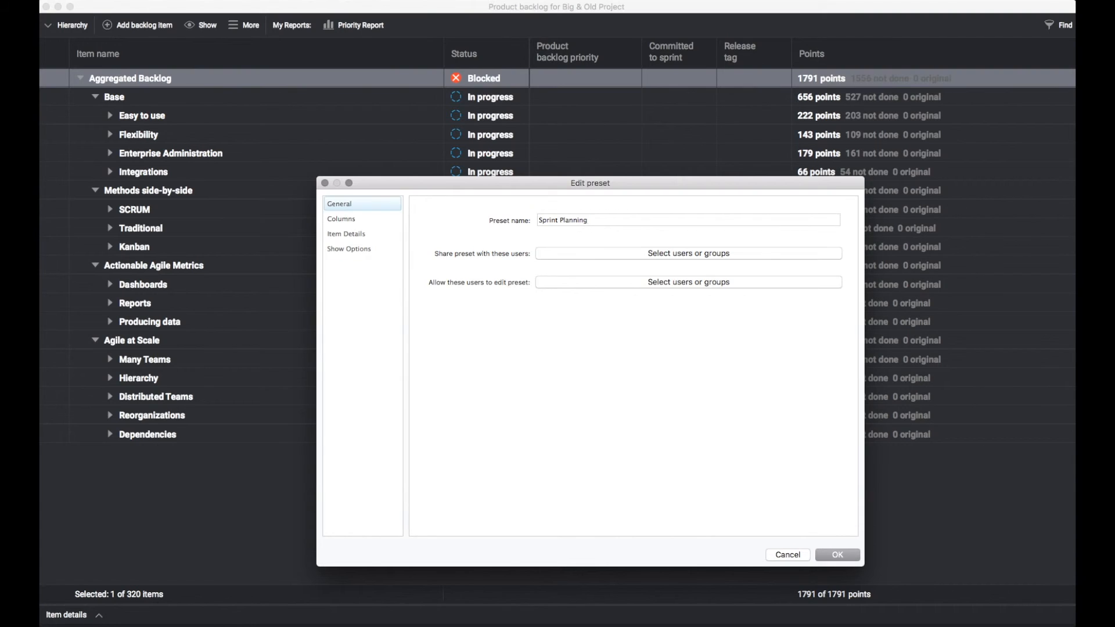
Step: Make the preset show Product backlog priority, Points and Committed to sprint, with Points ahead of Committed to sprint, and save it
click(348, 219)
click(585, 243)
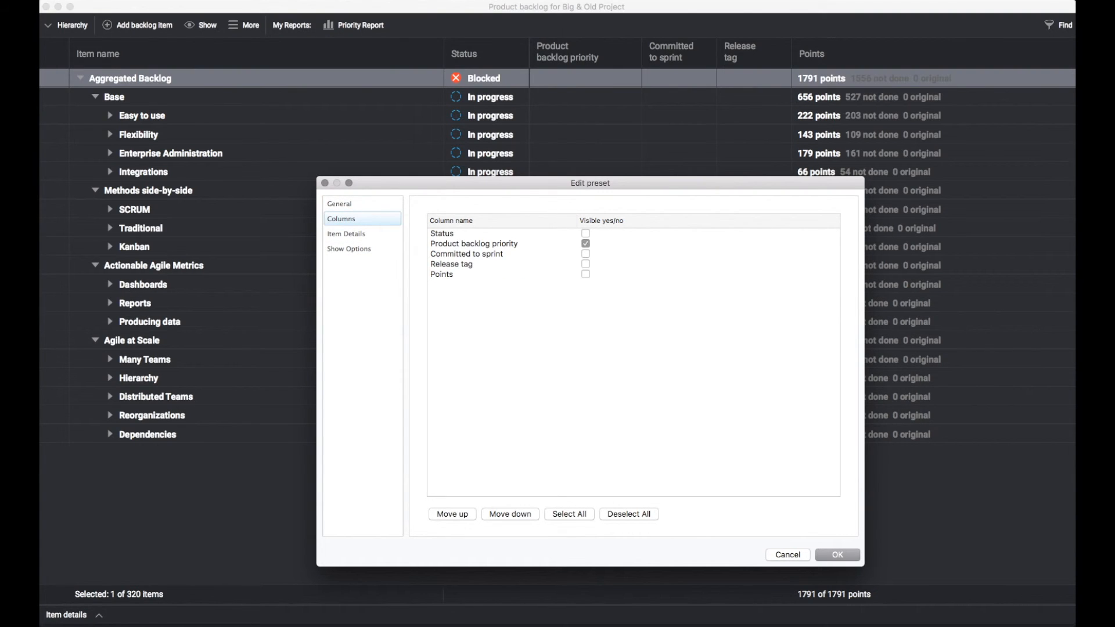
click(586, 274)
click(586, 254)
drag(443, 274, 442, 250)
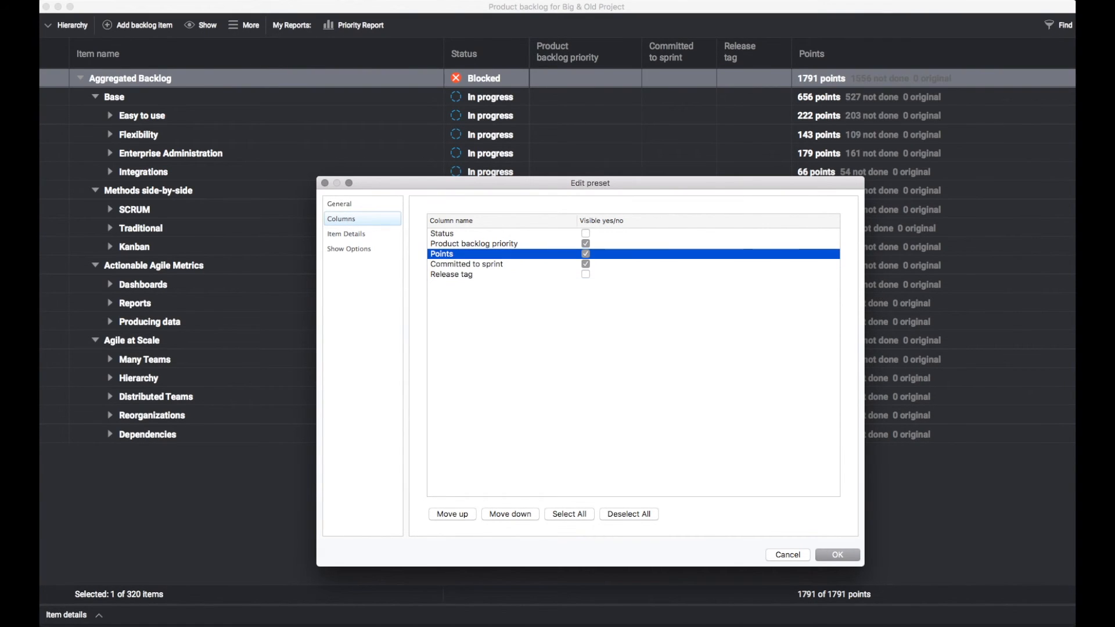
key(Return)
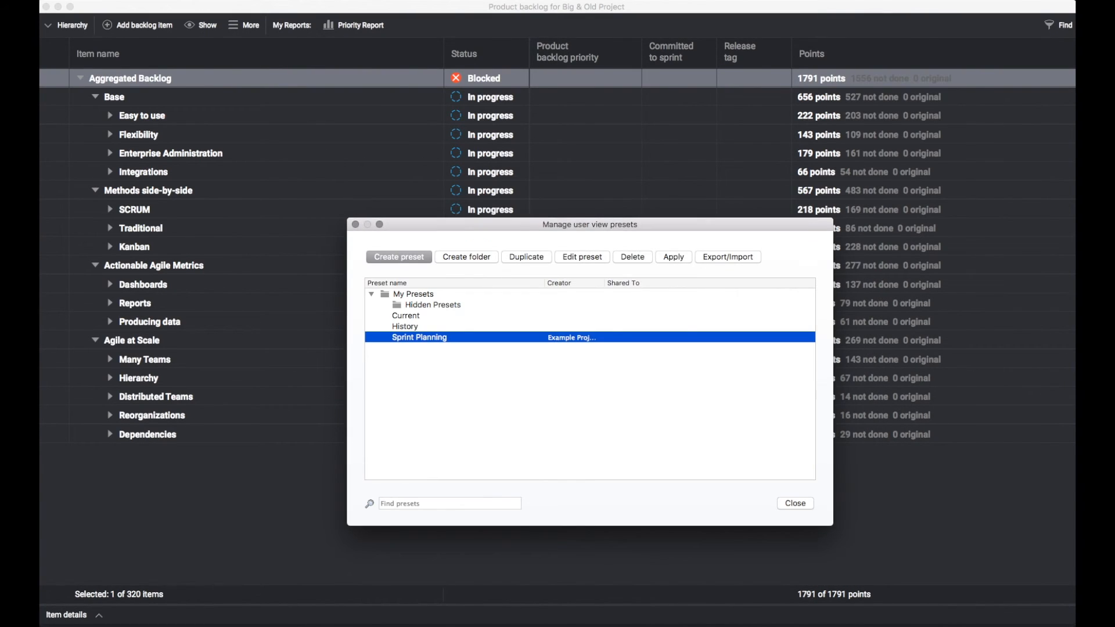
click(795, 503)
Step: Change the backlog view to the Sprint Planning preset and clear the item selection
click(201, 25)
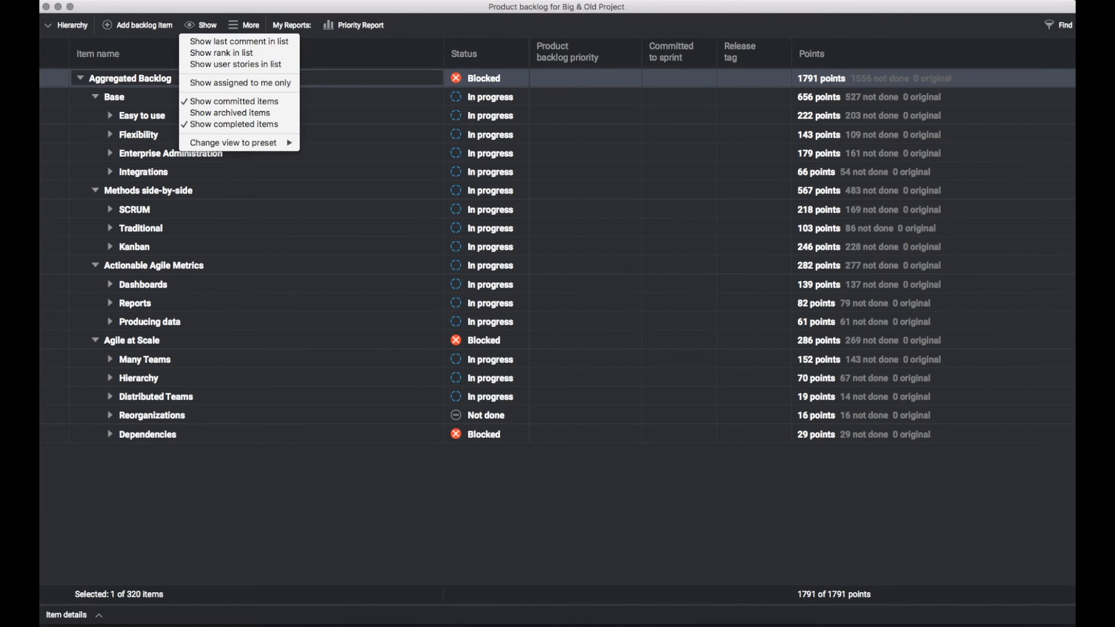
mouse_move(239, 143)
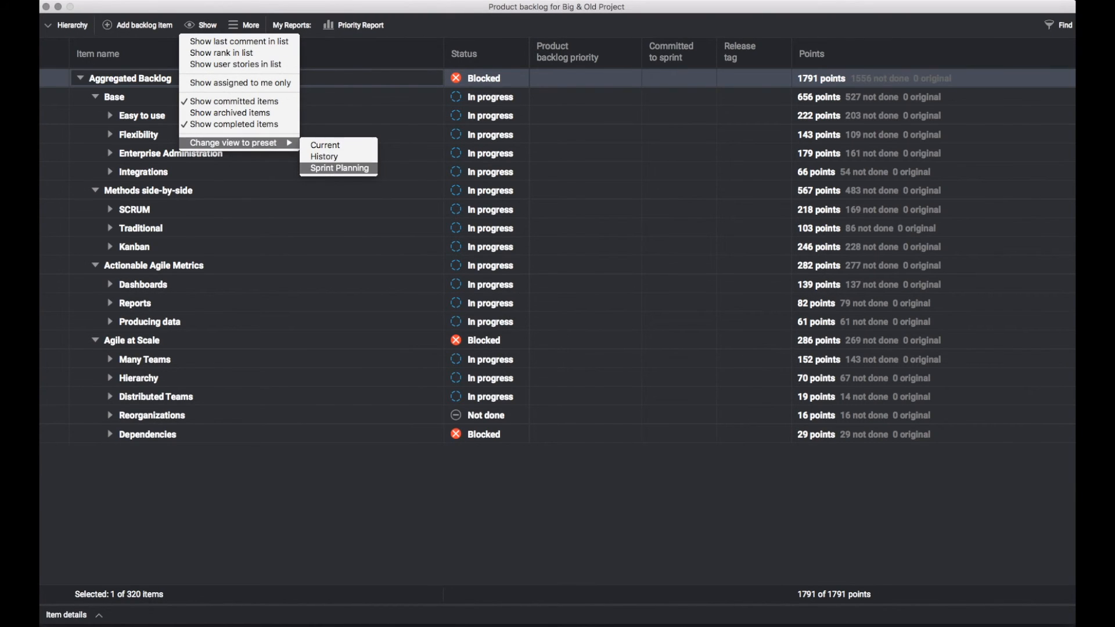
click(339, 168)
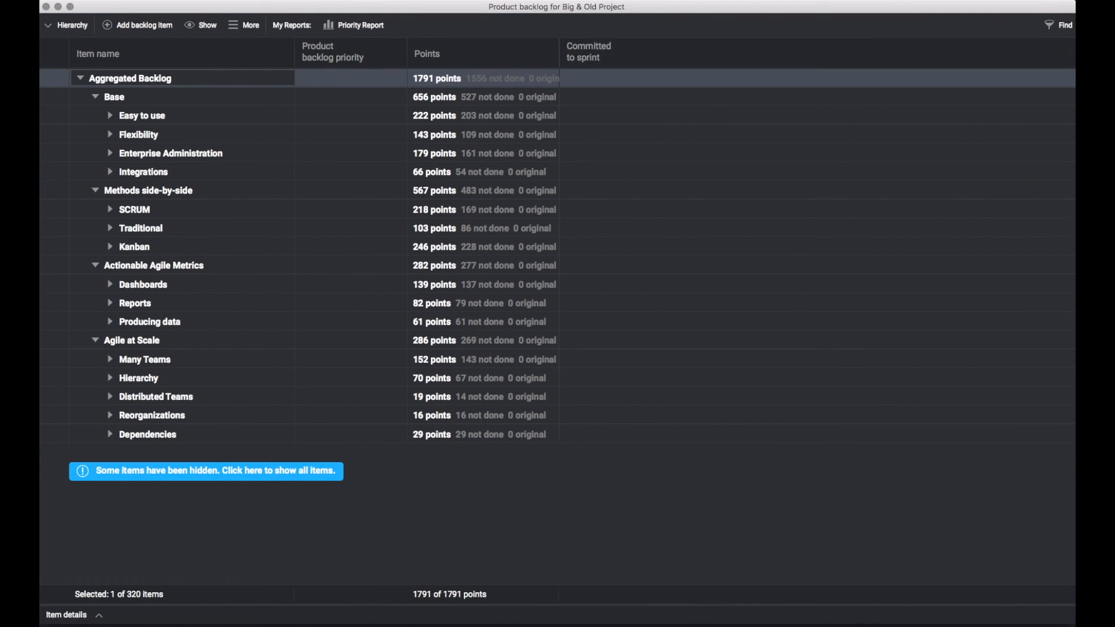
key(Escape)
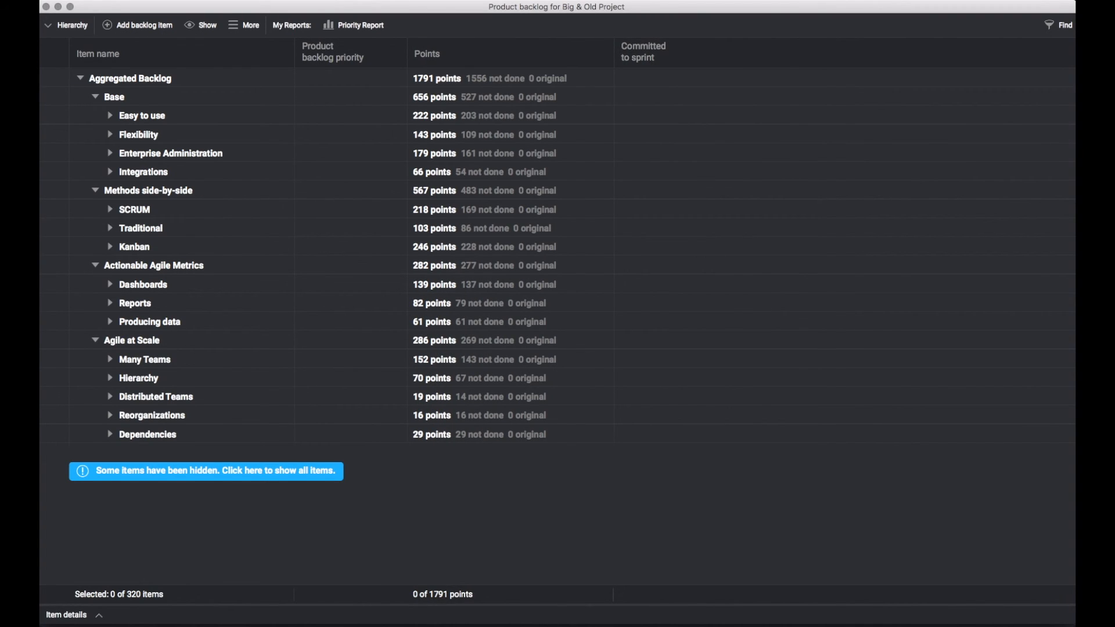